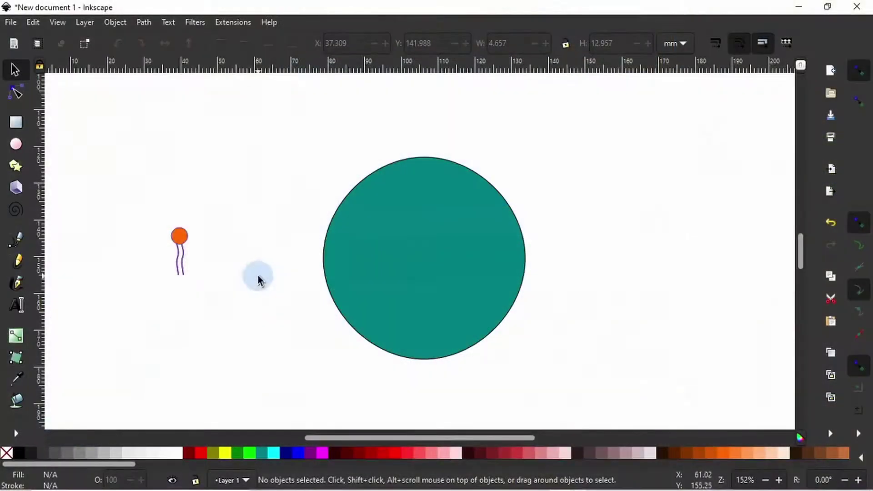
Copy the small orange lipid figure and apply it as a pattern along the teal circle.
{"action": "left_click", "coordinate": [181, 244]}
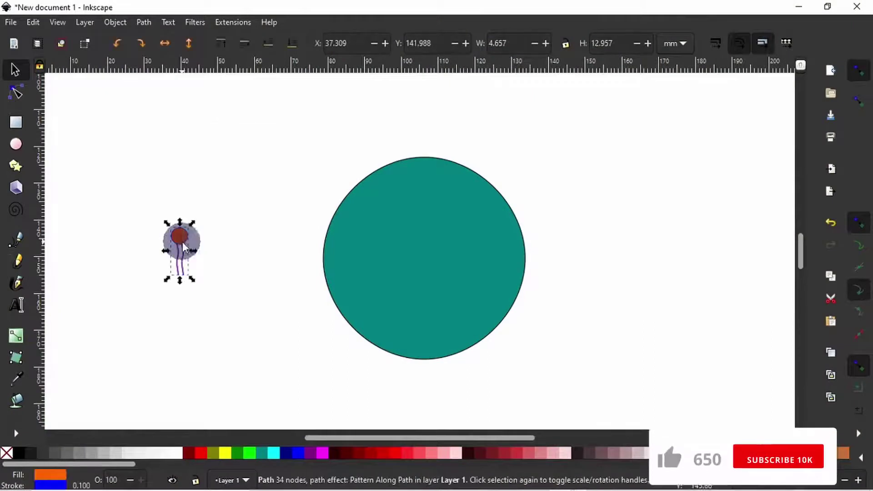
{"action": "right_click", "coordinate": [182, 246]}
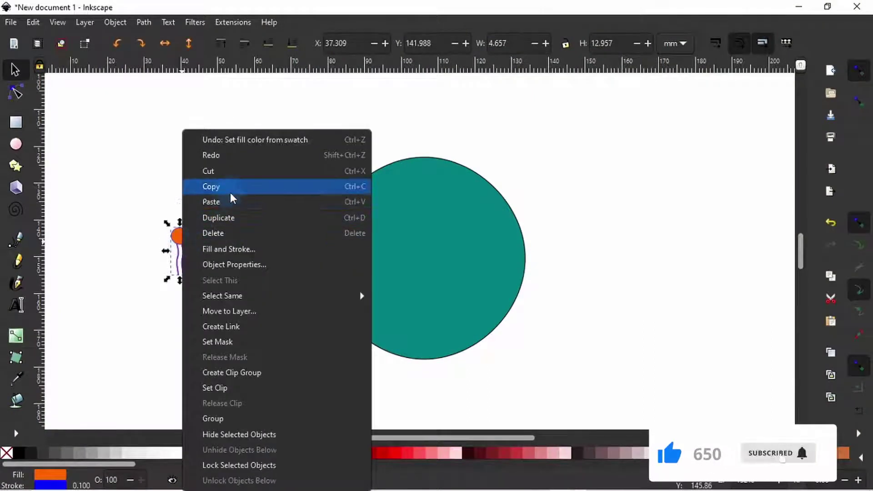
{"action": "left_click", "coordinate": [232, 192]}
{"action": "left_click", "coordinate": [784, 205]}
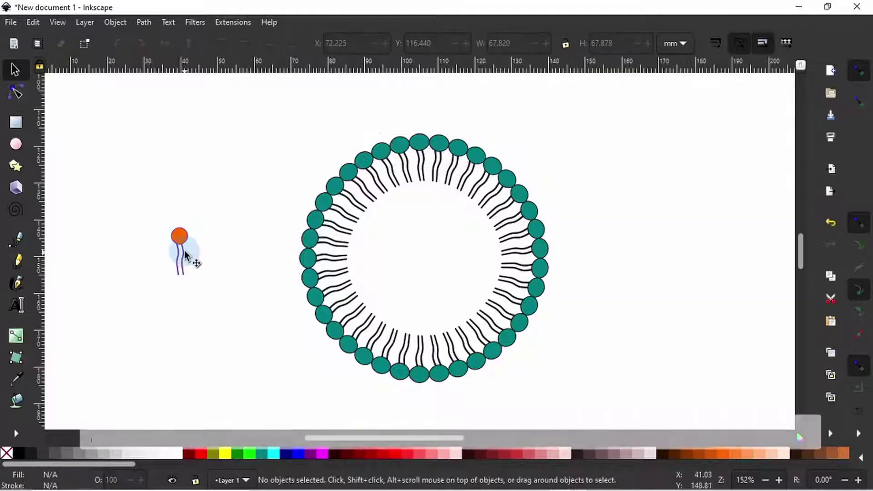
Enlarge the orange lipid figure to about 182%, then shrink it back down.
{"action": "left_click", "coordinate": [184, 254]}
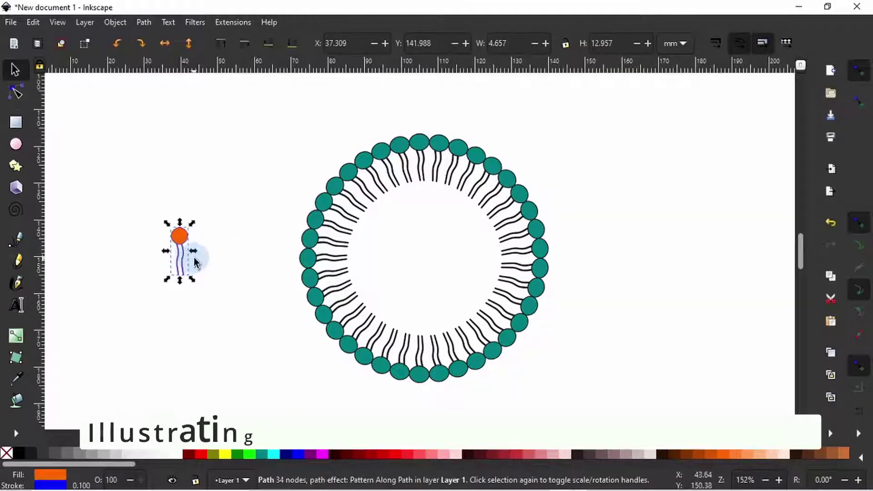
{"action": "left_click_drag", "start_coordinate": [195, 284], "coordinate": [249, 337]}
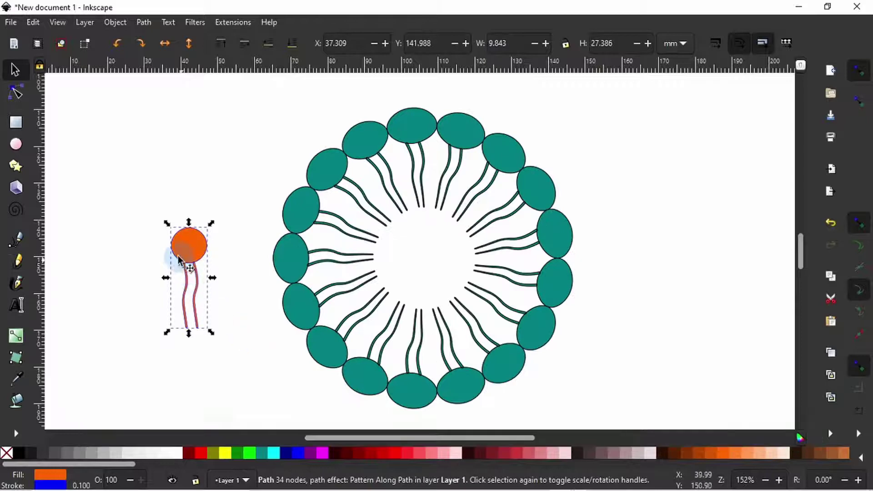
{"action": "left_click_drag", "start_coordinate": [168, 232], "coordinate": [191, 275]}
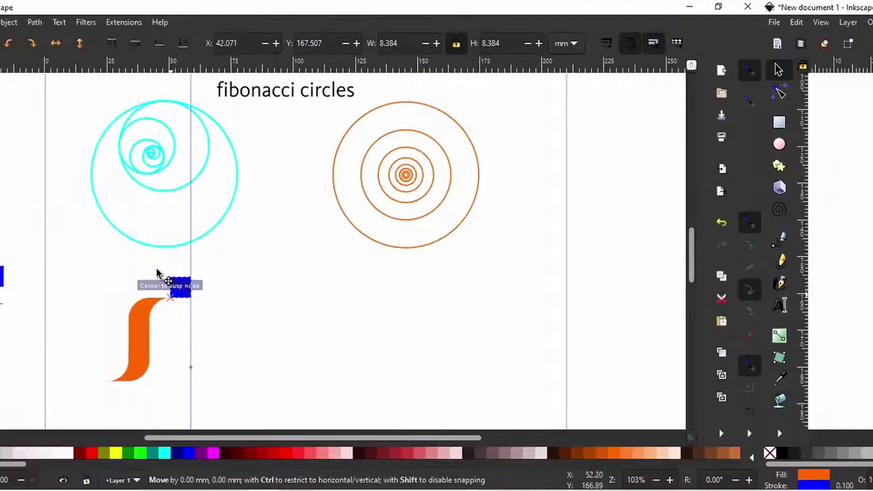
Move the blue square left and up, and switch the orange S-shape to rotate/skew mode.
{"action": "left_click_drag", "start_coordinate": [287, 285], "coordinate": [109, 242]}
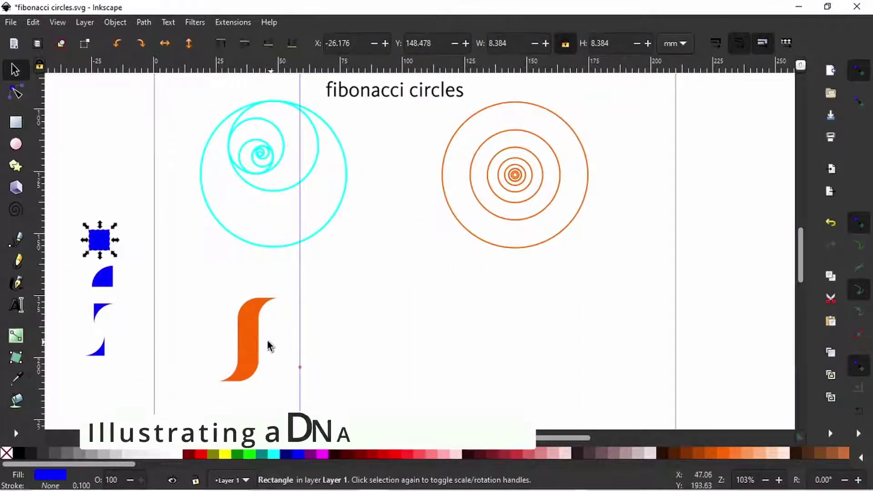
{"action": "left_click", "coordinate": [249, 341]}
{"action": "left_click", "coordinate": [249, 319]}
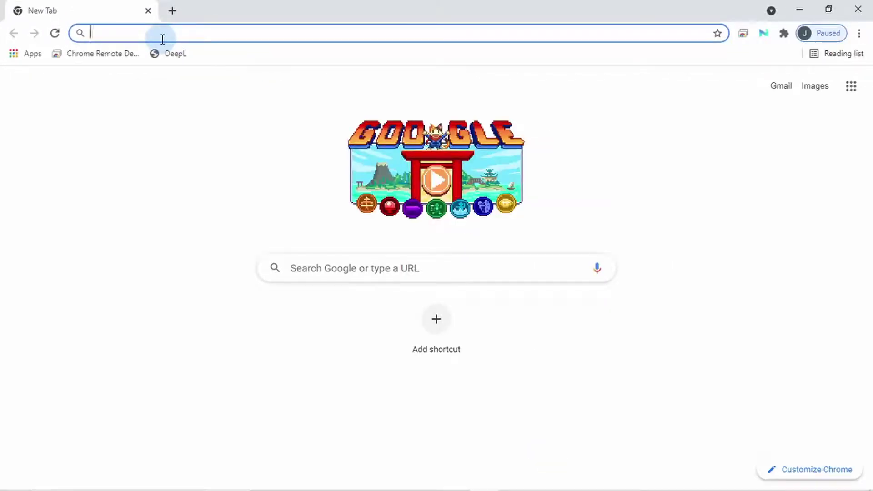
{"action": "type", "text": "www.inks"}
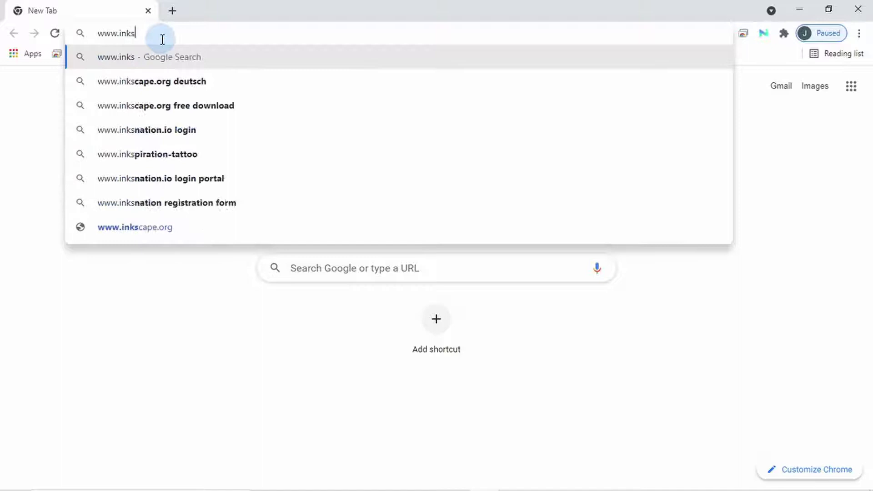
{"action": "type", "text": "cape.org"}
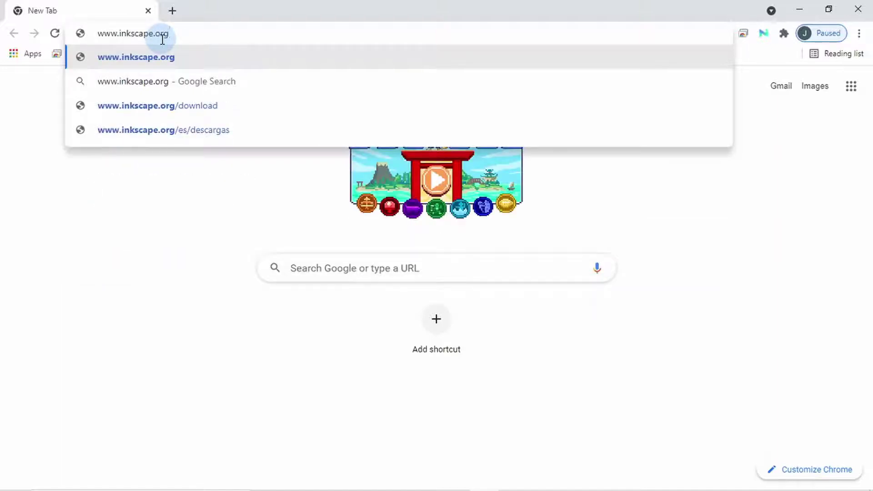
{"action": "key", "text": "Return"}
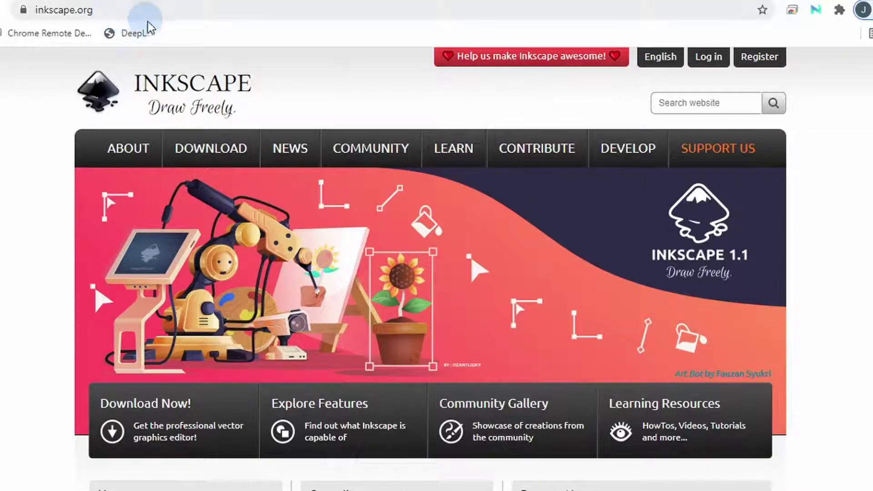
{"action": "mouse_move", "coordinate": [204, 151]}
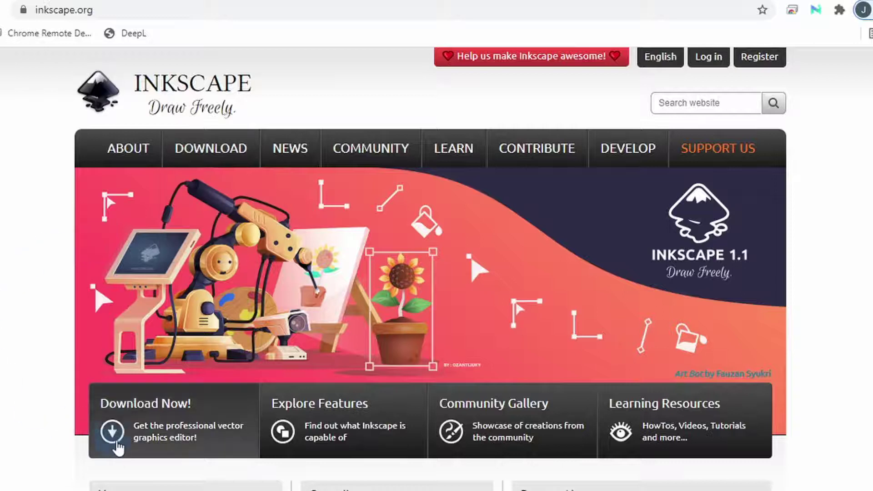
Open the Inkscape 1.1 download page and choose the Windows version.
{"action": "left_click", "coordinate": [155, 448]}
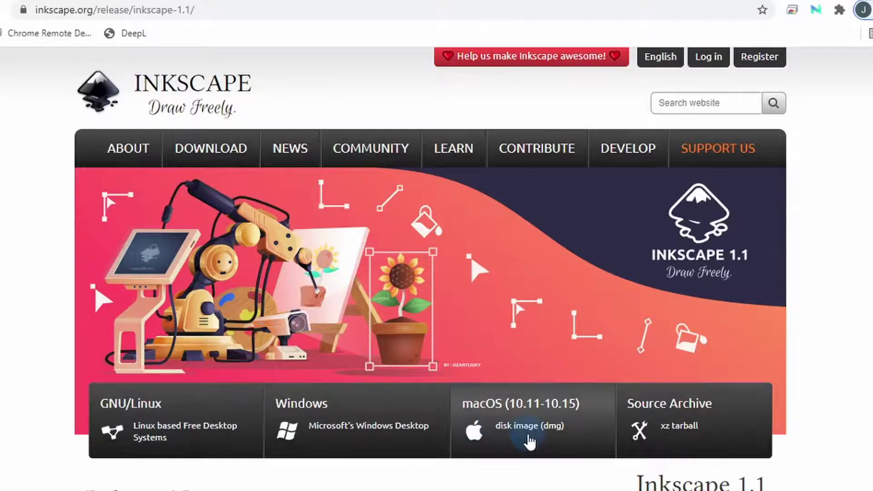
{"action": "left_click", "coordinate": [352, 435]}
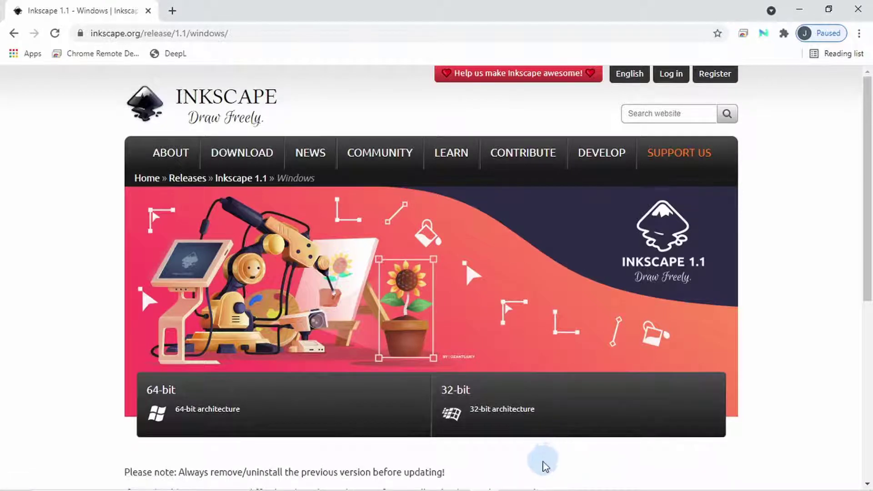
Download the 64-bit installer inkscape-1.1-x64.exe and open it from the download bar.
{"action": "left_click", "coordinate": [280, 414]}
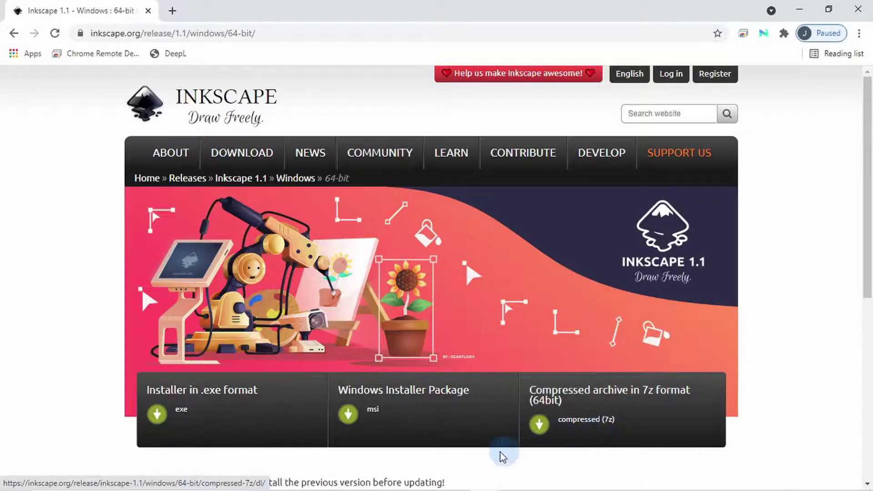
{"action": "left_click", "coordinate": [207, 422]}
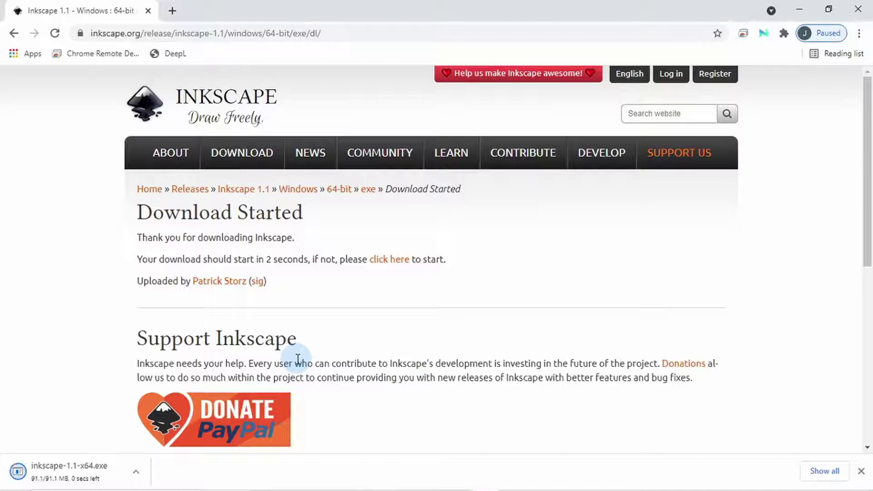
{"action": "right_click", "coordinate": [79, 470]}
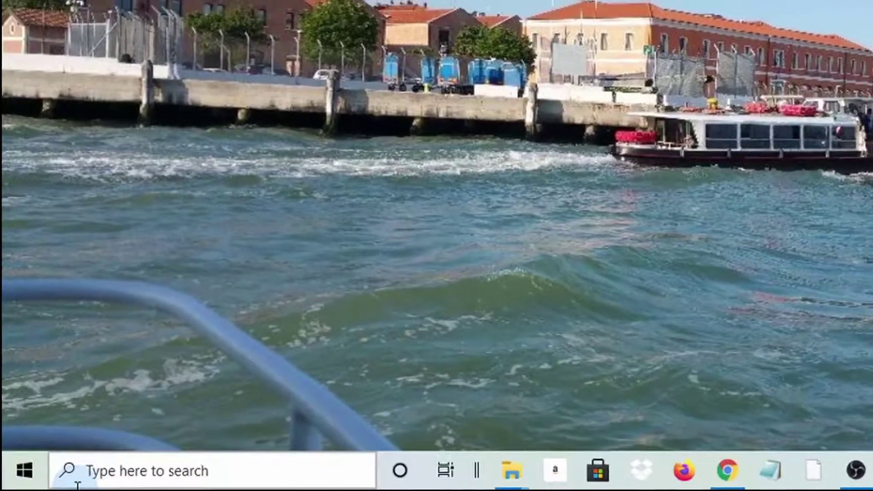
Search Windows for 'inkscape' to launch Inkscape 1.1.
{"action": "left_click", "coordinate": [83, 477]}
{"action": "type", "text": "inks"}
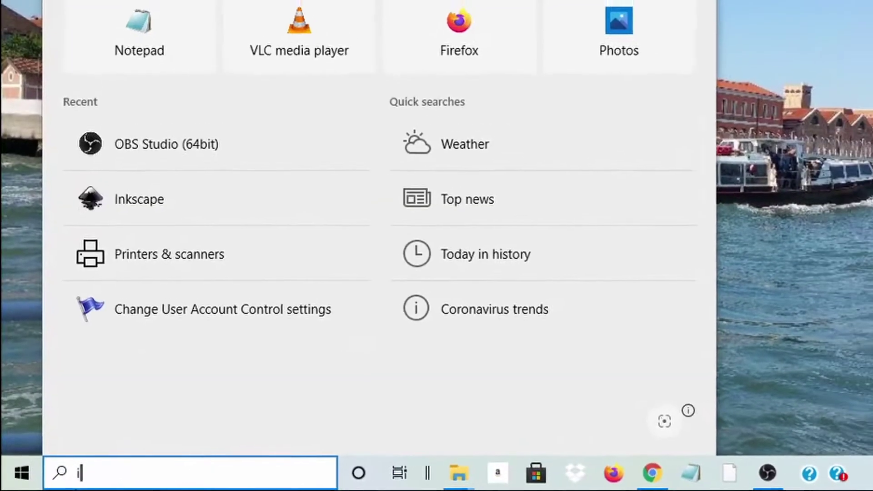
{"action": "type", "text": "cape"}
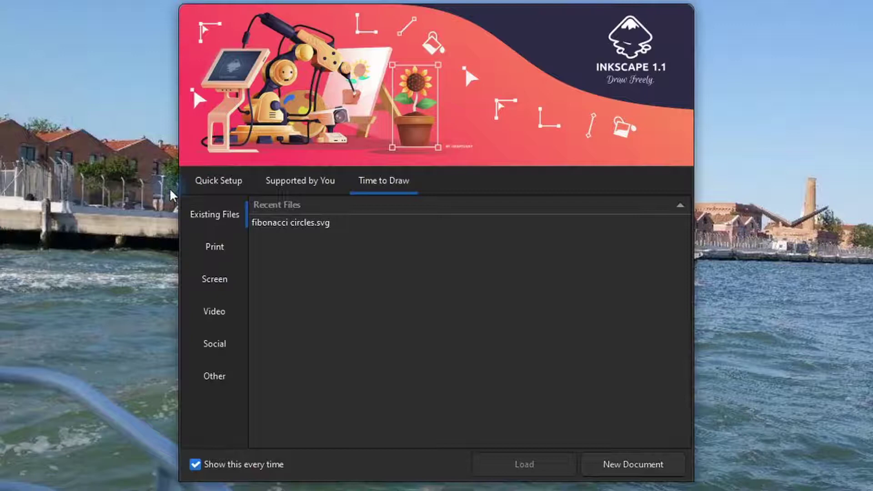
Browse the welcome dialog's tabs and keep the dialog showing at every start.
{"action": "left_click", "coordinate": [217, 183]}
{"action": "left_click", "coordinate": [216, 236]}
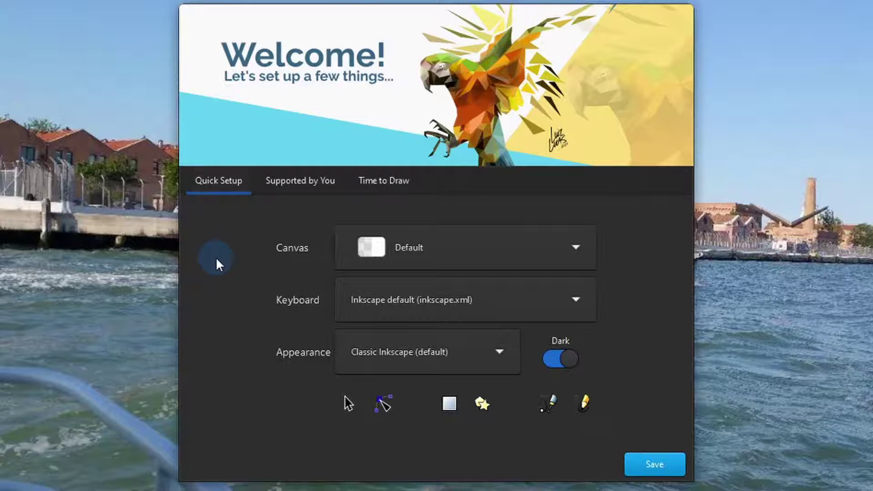
{"action": "left_click", "coordinate": [324, 182]}
{"action": "left_click", "coordinate": [377, 181]}
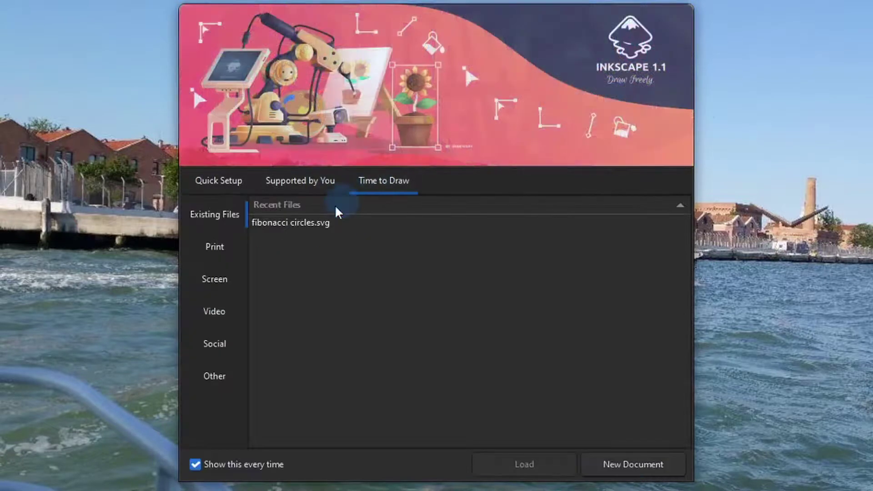
{"action": "left_click", "coordinate": [196, 464]}
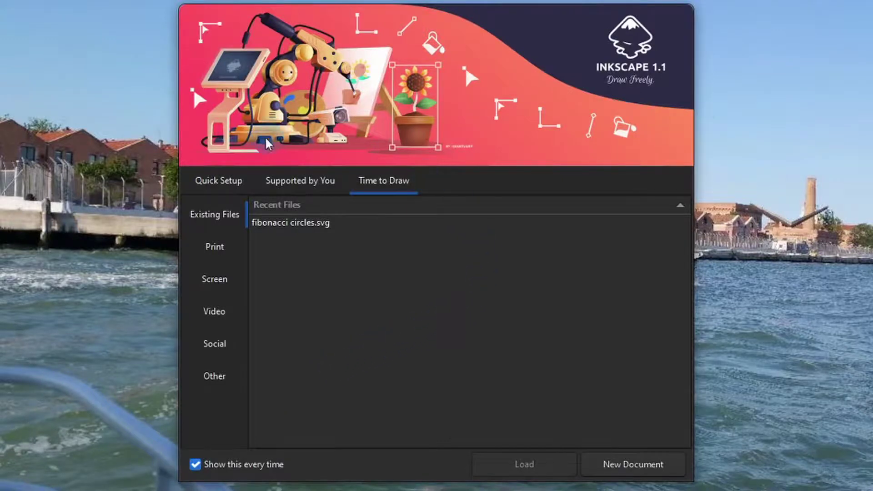
{"action": "left_click", "coordinate": [203, 181]}
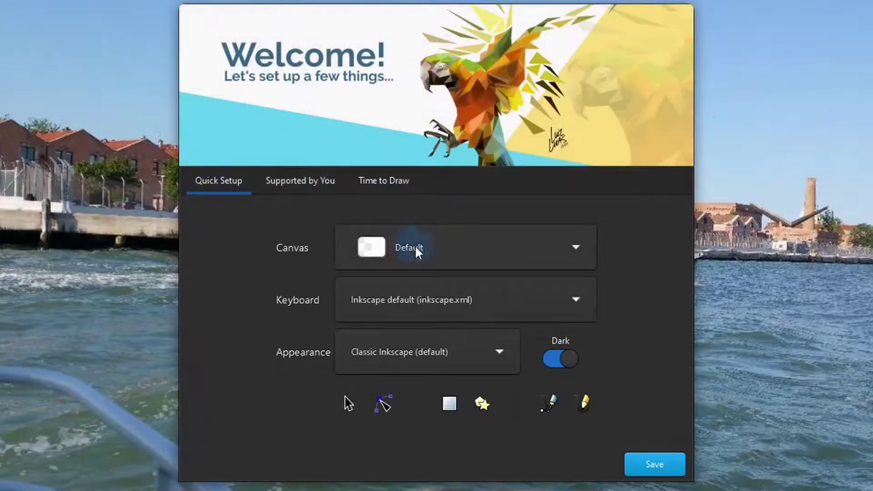
Keep Default canvas, Inkscape default keymap and Classic Inkscape appearance, and turn off the dark theme.
{"action": "left_click", "coordinate": [573, 248]}
{"action": "left_click", "coordinate": [648, 258]}
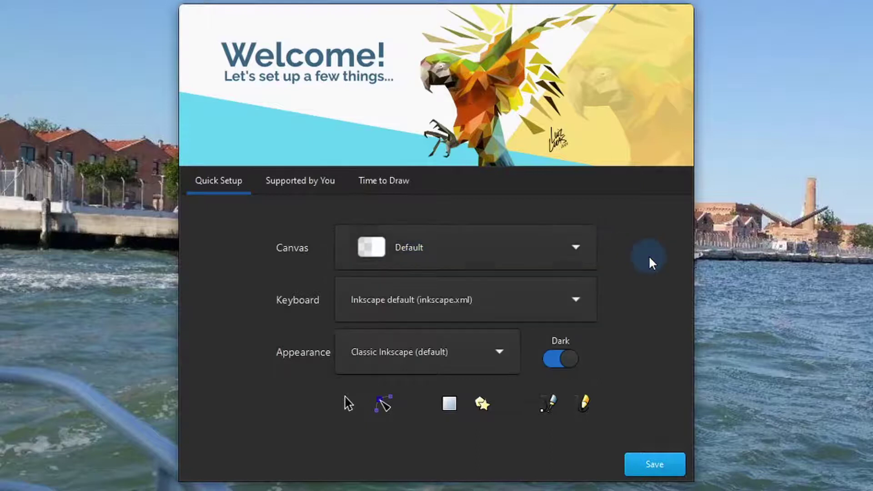
{"action": "left_click", "coordinate": [576, 303]}
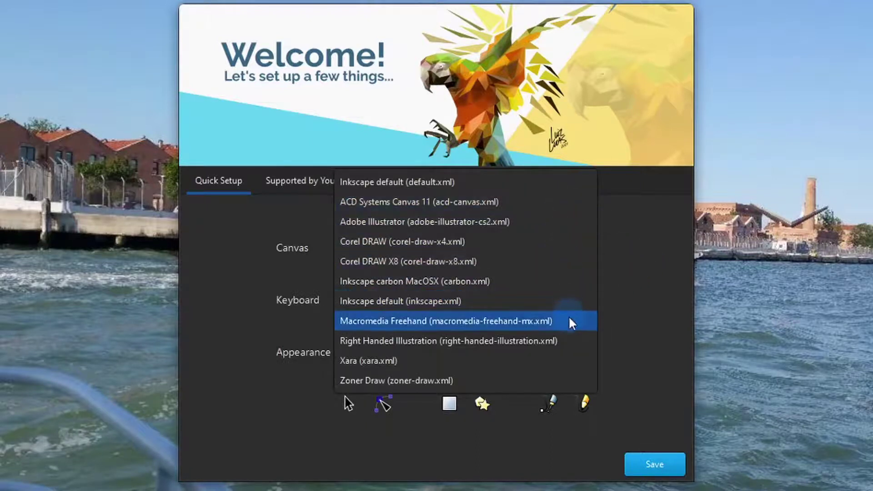
{"action": "left_click", "coordinate": [656, 366]}
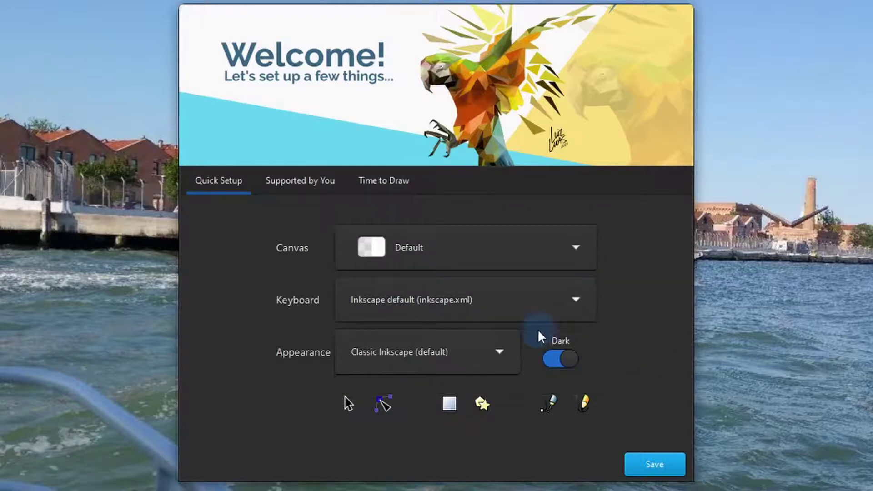
{"action": "left_click", "coordinate": [507, 356]}
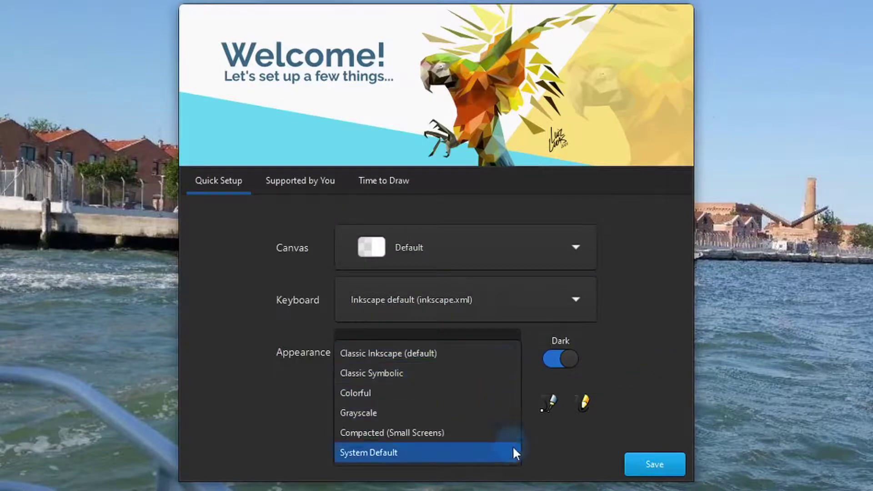
{"action": "left_click", "coordinate": [648, 343]}
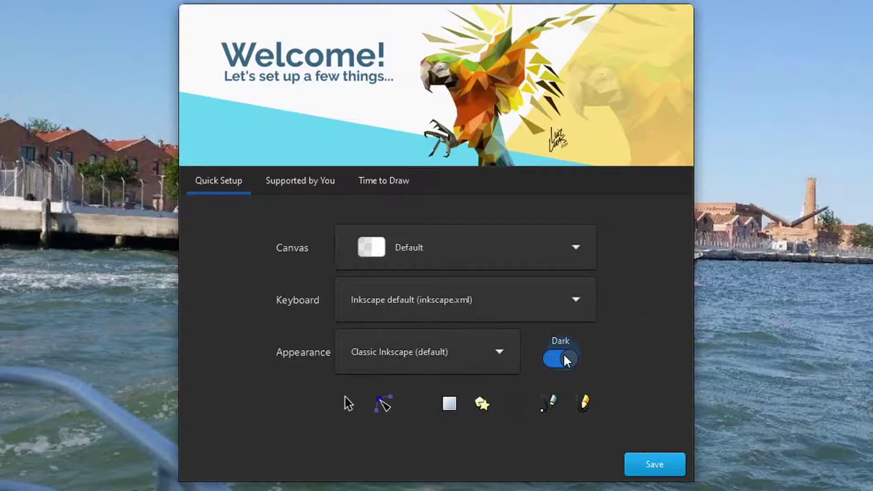
{"action": "left_click", "coordinate": [552, 359]}
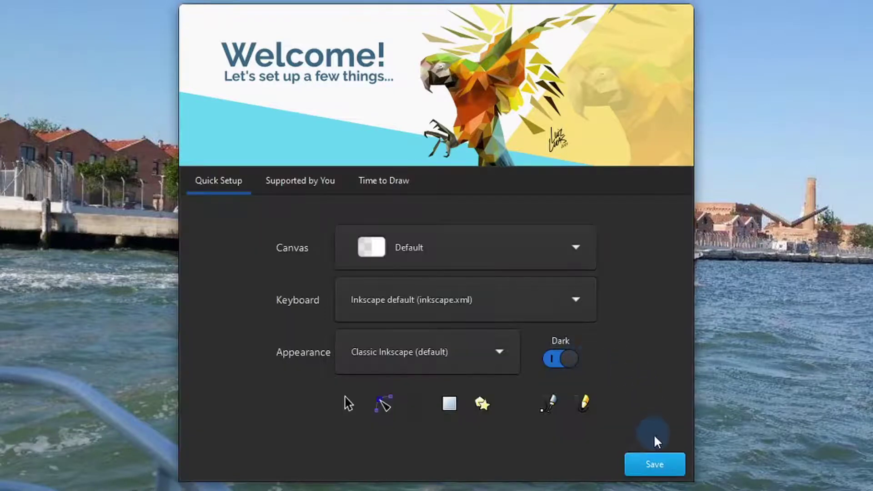
Save the quick setup preferences and continue past Supported by You to Time to Draw.
{"action": "left_click", "coordinate": [661, 469]}
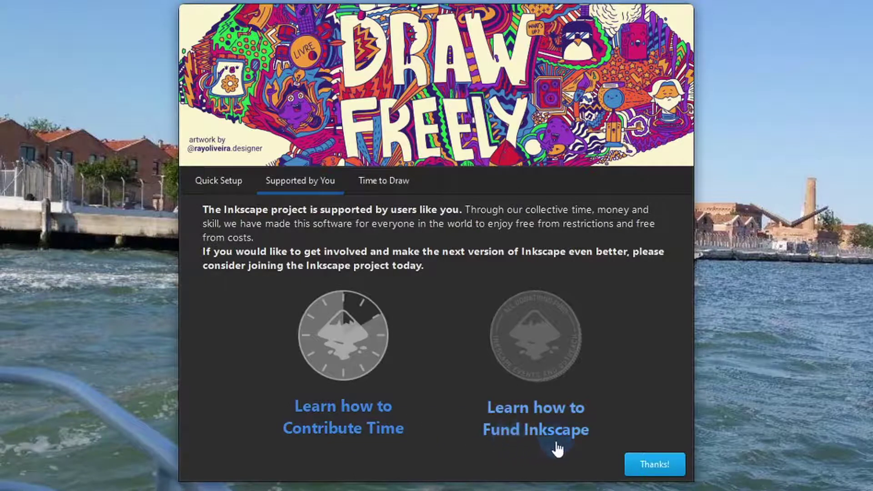
{"action": "left_click", "coordinate": [641, 469]}
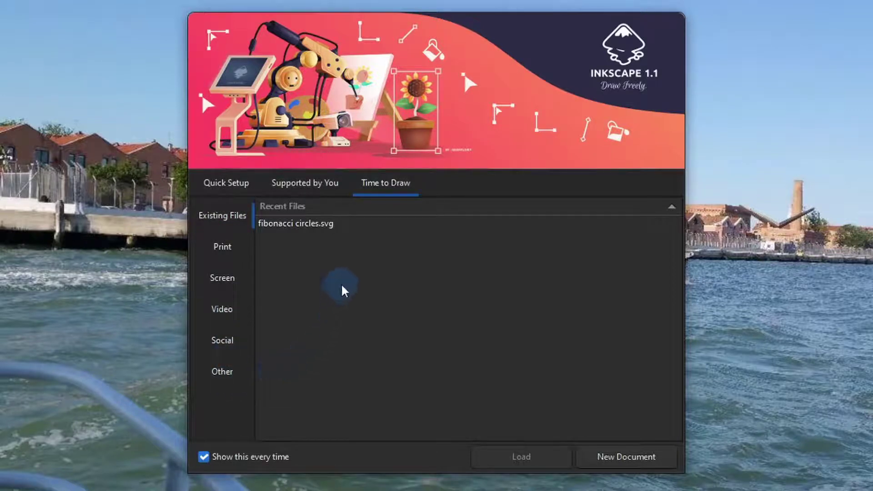
Browse the Print, Screen, Video and Social document templates, selecting the A2 paper template.
{"action": "left_click", "coordinate": [227, 248]}
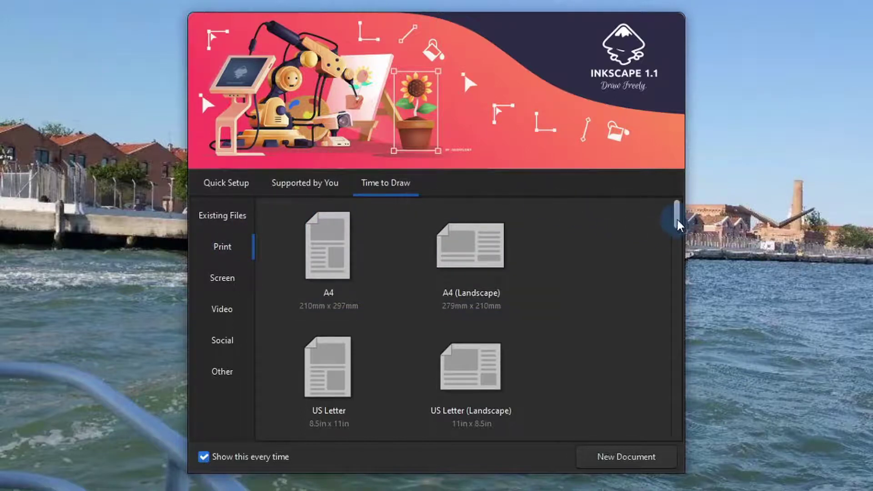
{"action": "left_click_drag", "start_coordinate": [677, 225], "coordinate": [686, 477]}
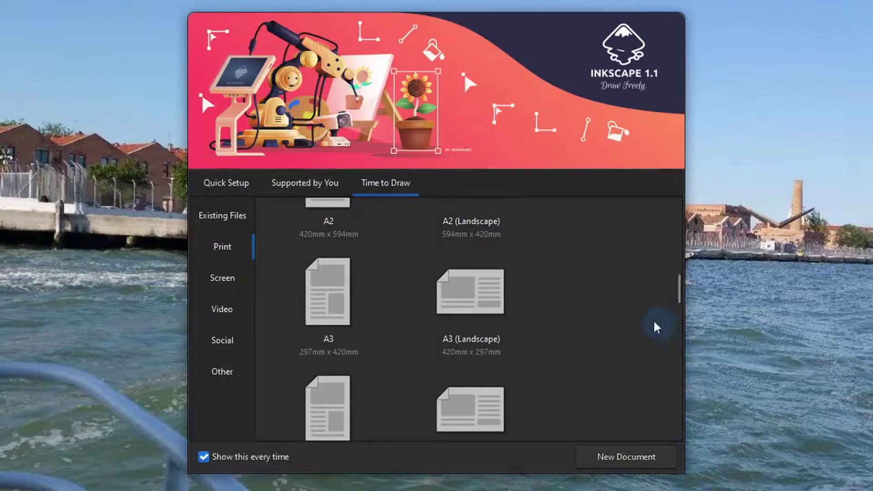
{"action": "left_click", "coordinate": [329, 245]}
{"action": "left_click", "coordinate": [220, 278]}
{"action": "left_click", "coordinate": [224, 310]}
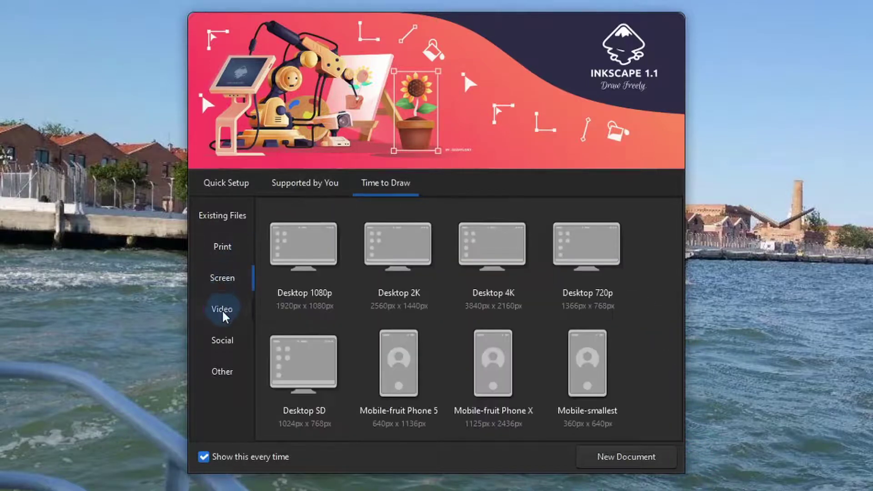
{"action": "left_click", "coordinate": [226, 345]}
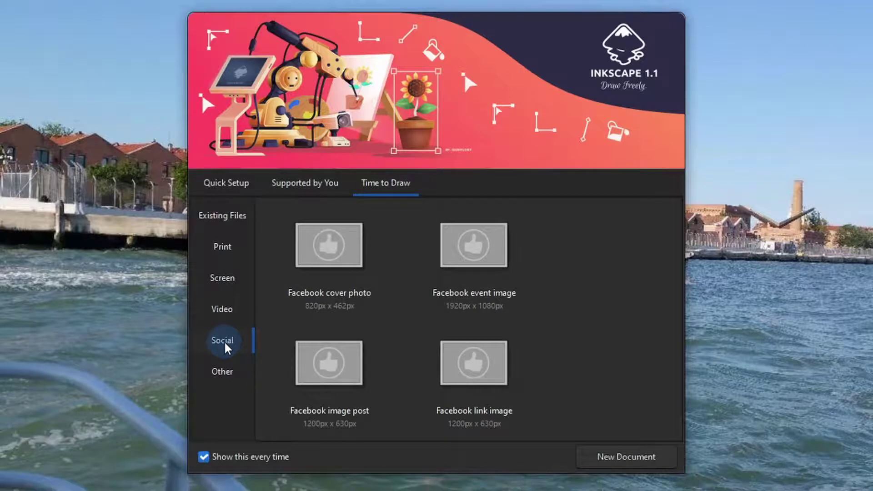
{"action": "left_click", "coordinate": [222, 246]}
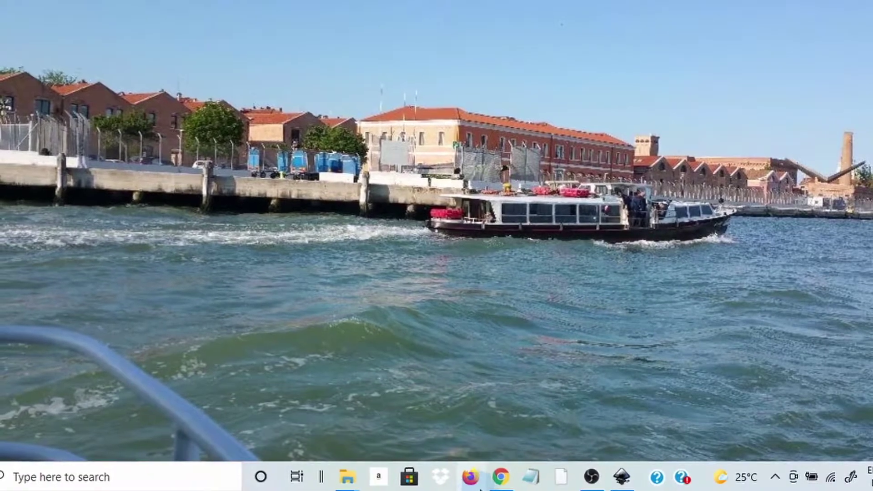
Bring Chrome forward and go back to the Inkscape 1.1 Windows download page.
{"action": "mouse_move", "coordinate": [502, 485]}
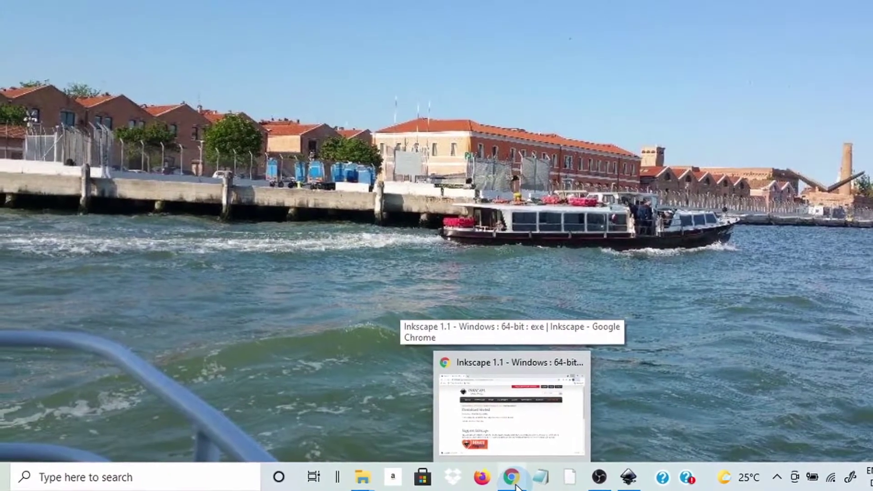
{"action": "left_click", "coordinate": [511, 482]}
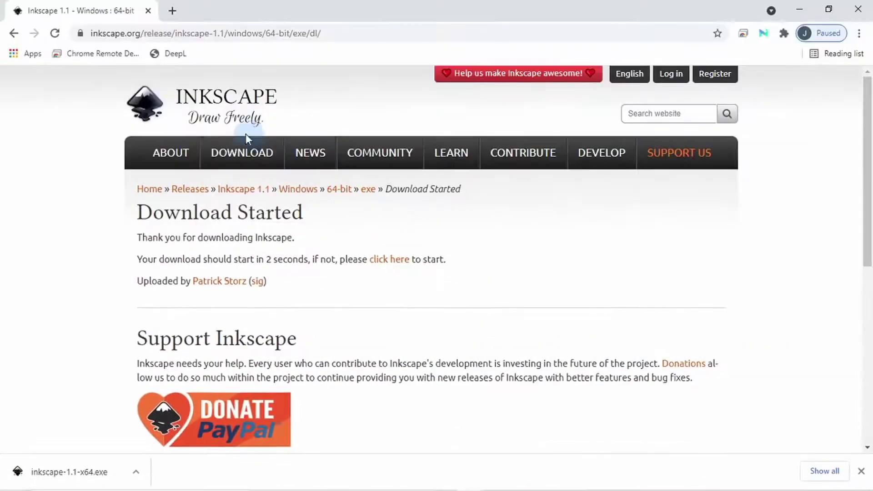
{"action": "left_click", "coordinate": [14, 34]}
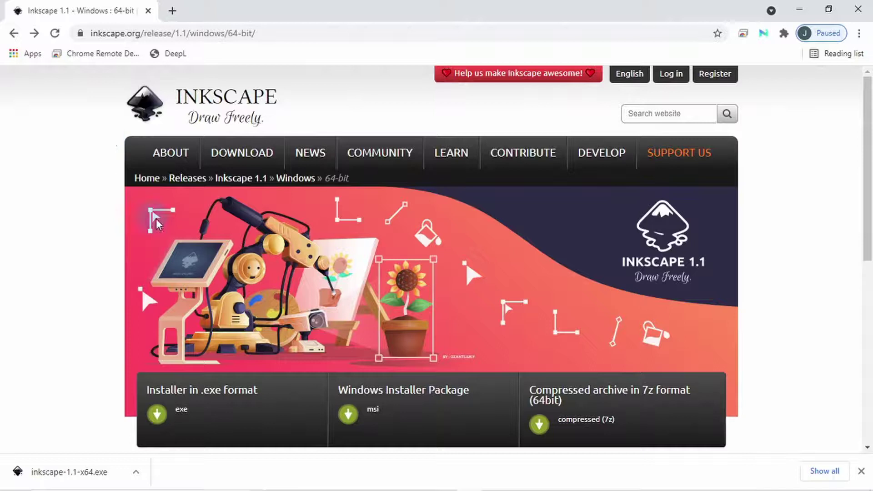
{"action": "mouse_move", "coordinate": [270, 160]}
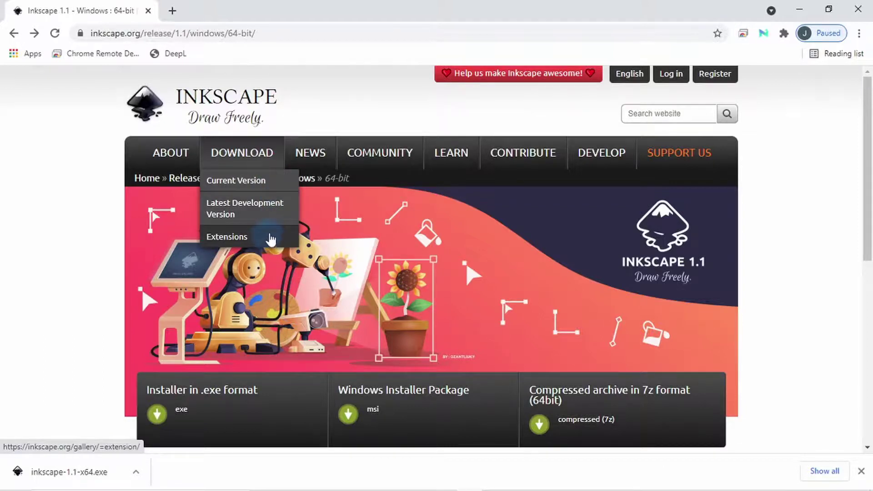
Open the current Inkscape release page and scroll down it toward the 0.92.5 release.
{"action": "left_click", "coordinate": [265, 186]}
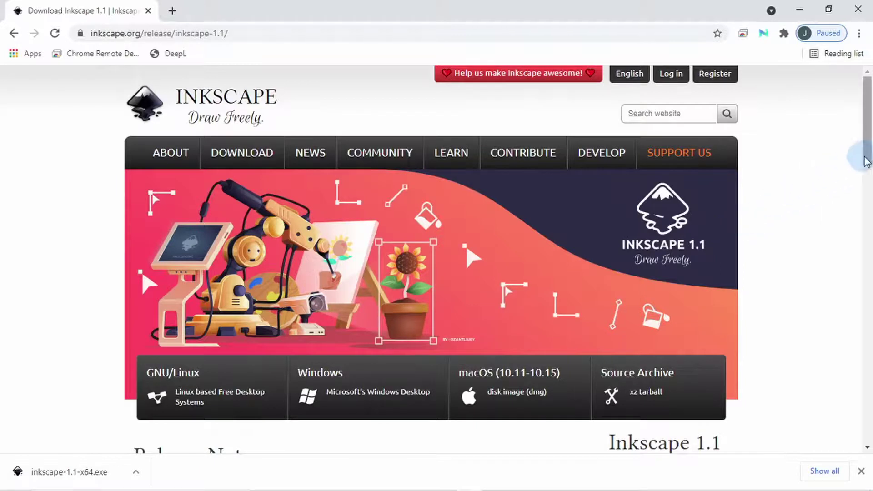
{"action": "left_click_drag", "start_coordinate": [865, 161], "coordinate": [868, 235]}
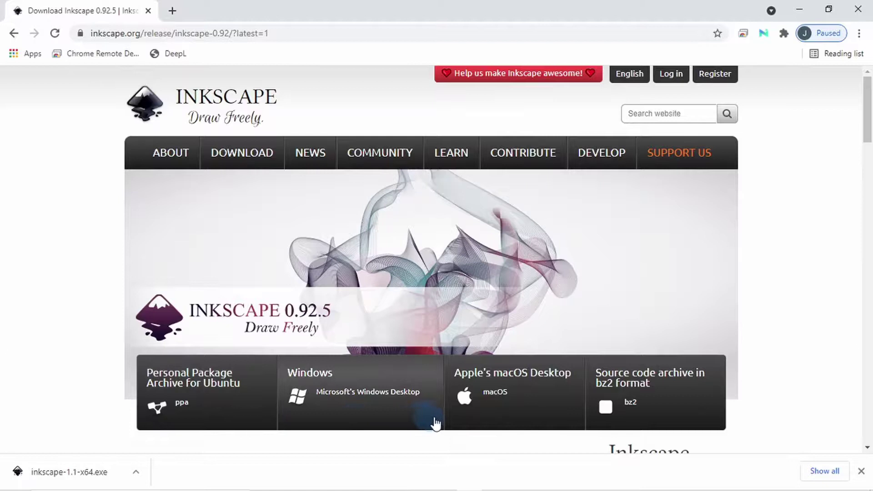
Download inkscape-0.92.5-x64.7z, the compressed 64-bit Windows build of Inkscape 0.92.5.
{"action": "left_click", "coordinate": [366, 394]}
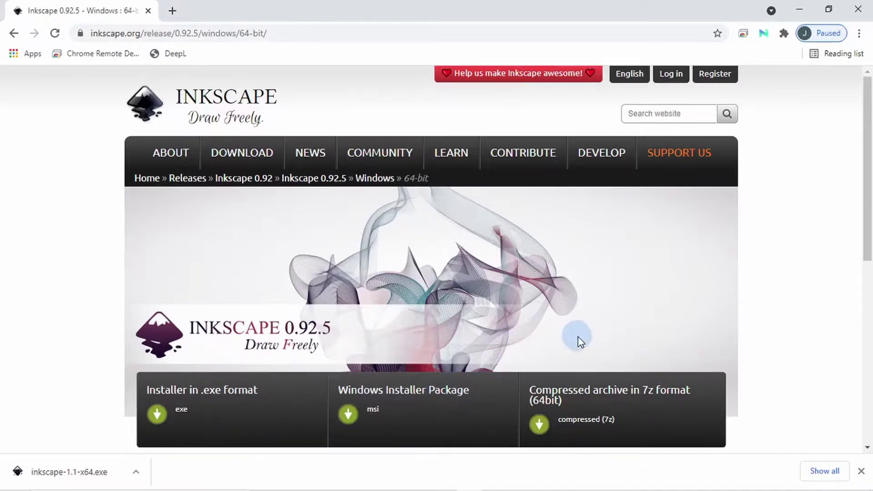
{"action": "left_click", "coordinate": [592, 417]}
{"action": "left_click", "coordinate": [136, 473]}
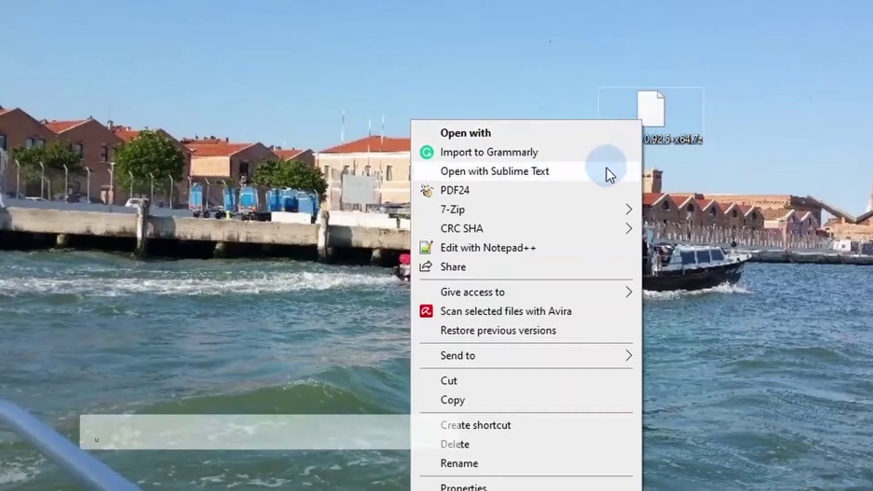
Extract inkscape-0.92.5-x64.7z with 7-Zip and run inkscape.exe from the extracted inkscape folder.
{"action": "mouse_move", "coordinate": [588, 214]}
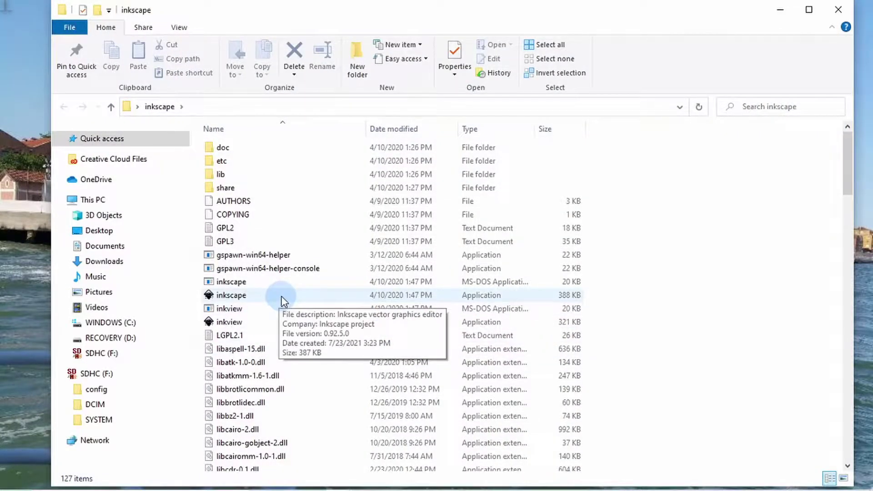
{"action": "double_click", "coordinate": [281, 296]}
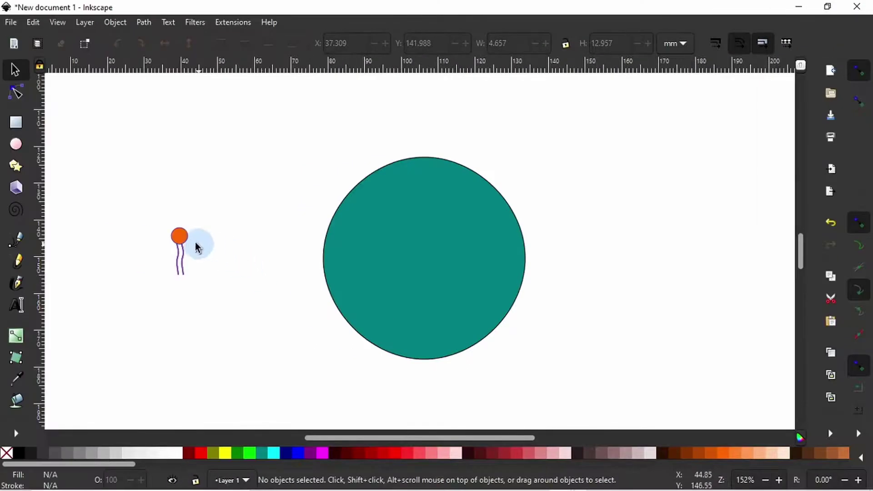
Copy the small orange-headed lipid shape to the clipboard.
{"action": "left_click", "coordinate": [182, 247]}
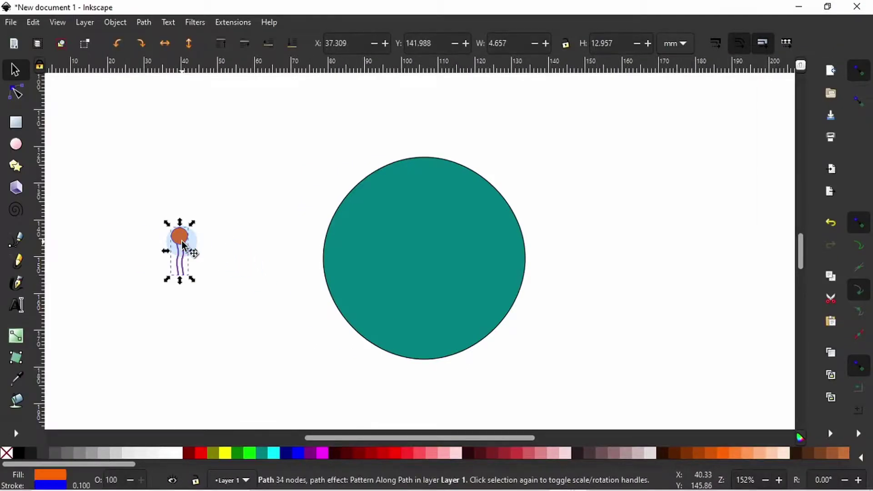
{"action": "right_click", "coordinate": [184, 248]}
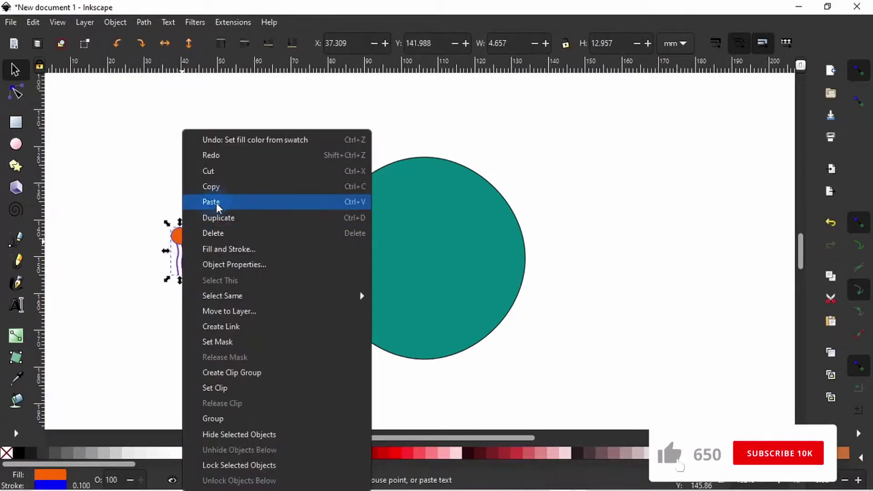
{"action": "left_click", "coordinate": [233, 194]}
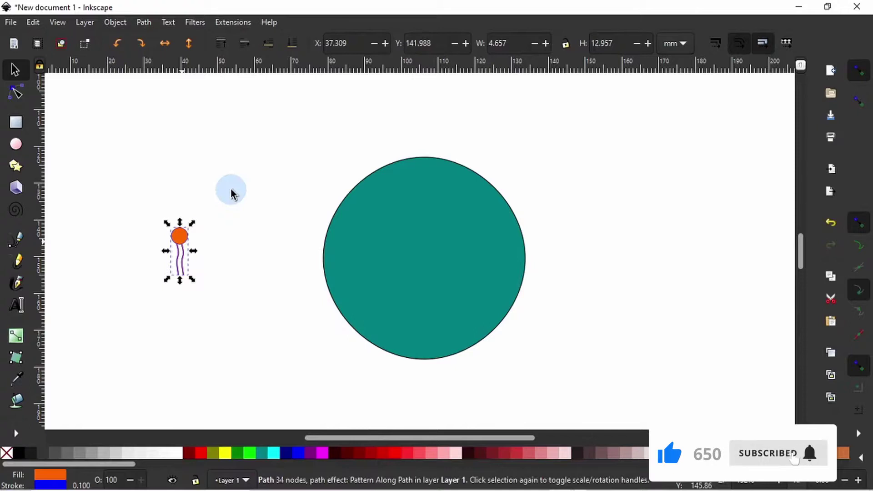
Apply the copied lipid as a Pattern Along Path on the teal circle, forming a lipid ring.
{"action": "left_click", "coordinate": [144, 24]}
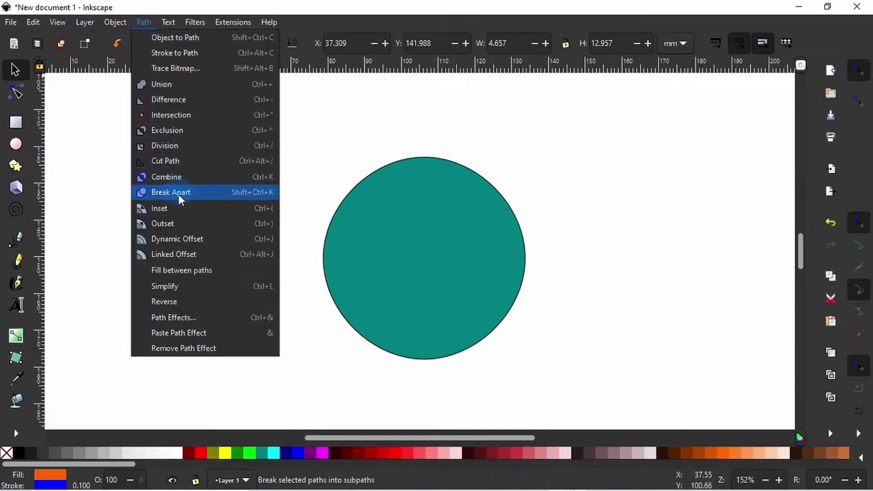
{"action": "left_click", "coordinate": [203, 317]}
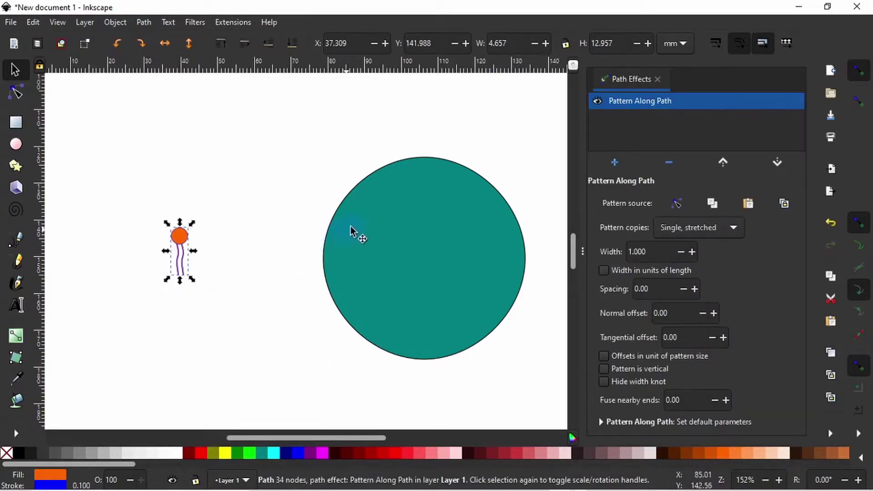
{"action": "left_click", "coordinate": [519, 236]}
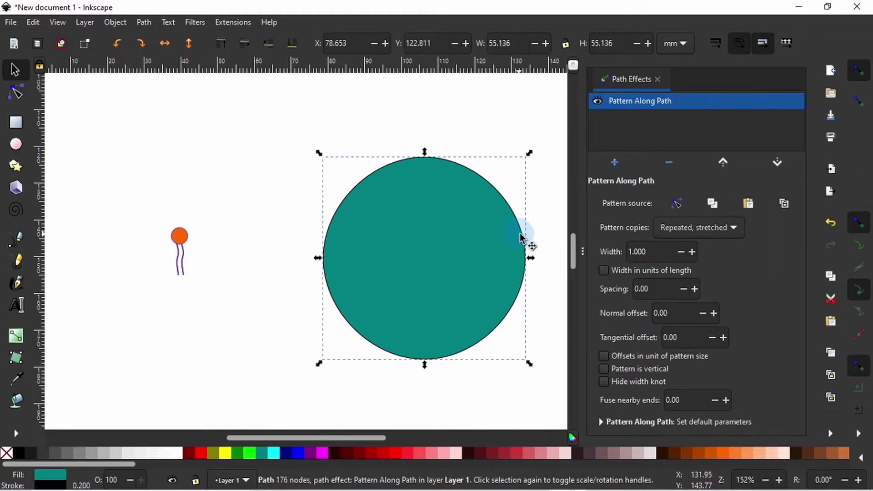
{"action": "left_click", "coordinate": [784, 205]}
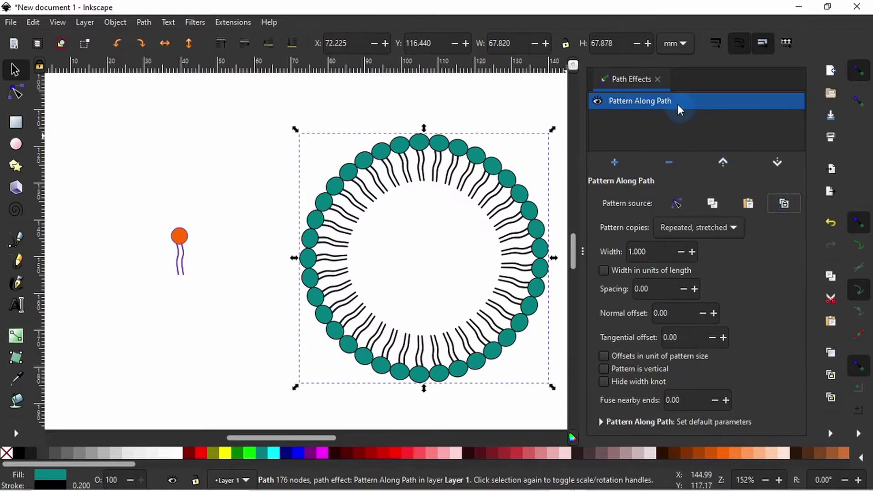
{"action": "left_click", "coordinate": [658, 79]}
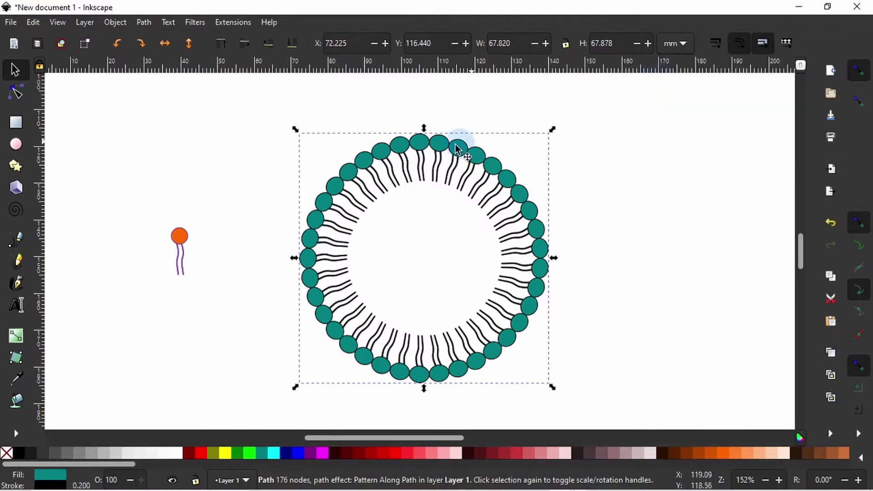
{"action": "left_click", "coordinate": [268, 245]}
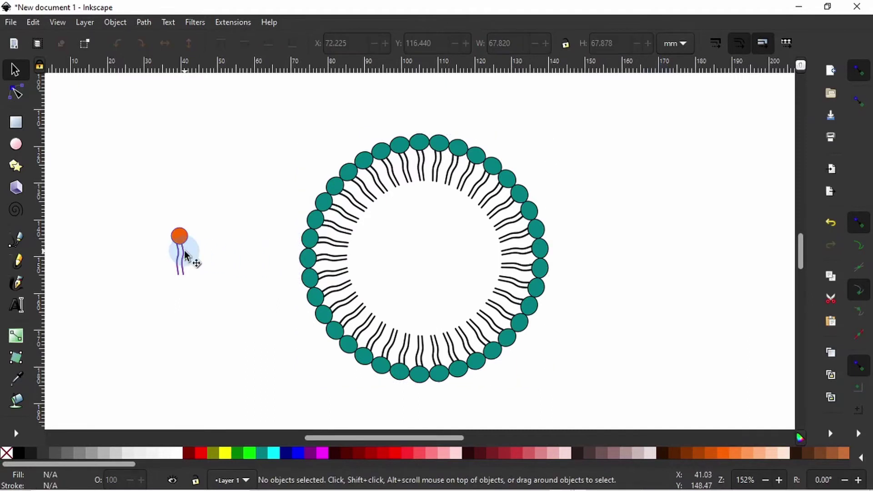